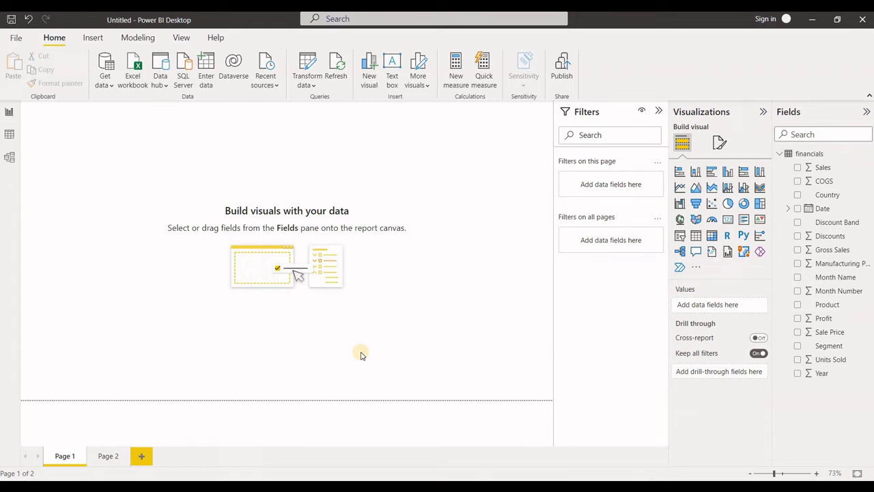
- Open the Financial Sample Excel workbook from Downloads as a data source
{"action": "left_click", "coordinate": [103, 83]}
{"action": "left_click", "coordinate": [131, 122]}
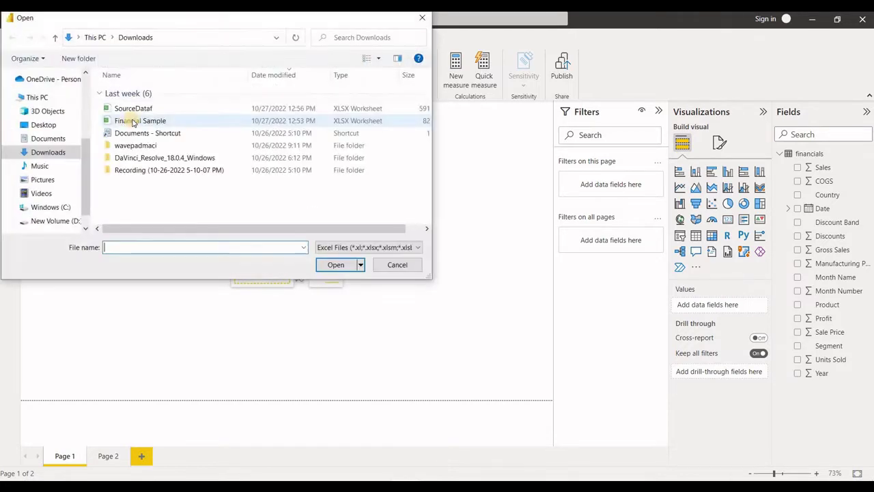
{"action": "double_click", "coordinate": [140, 121]}
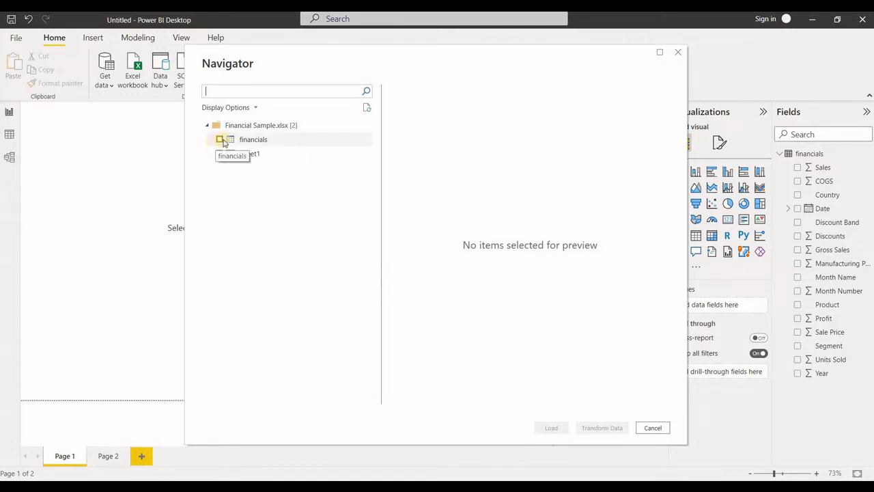
- Preview and tick the financials table in the Navigator, then load it
{"action": "left_click", "coordinate": [223, 141]}
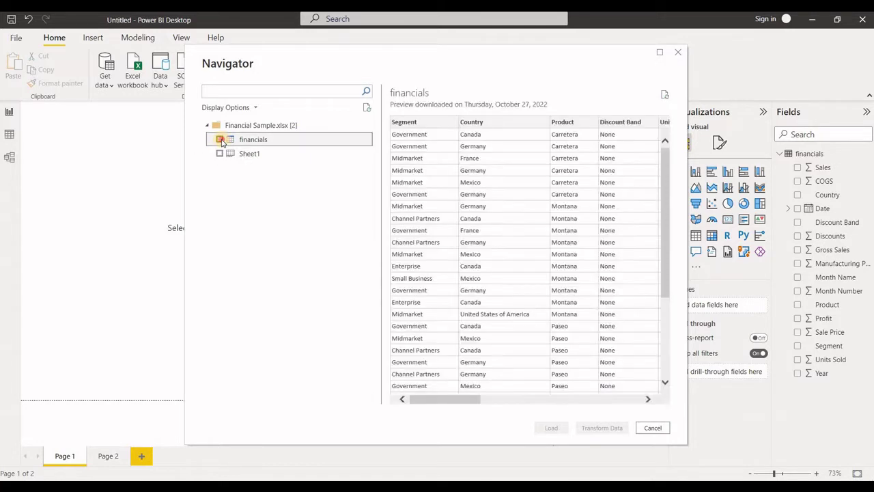
{"action": "left_click", "coordinate": [220, 140]}
{"action": "left_click", "coordinate": [552, 428]}
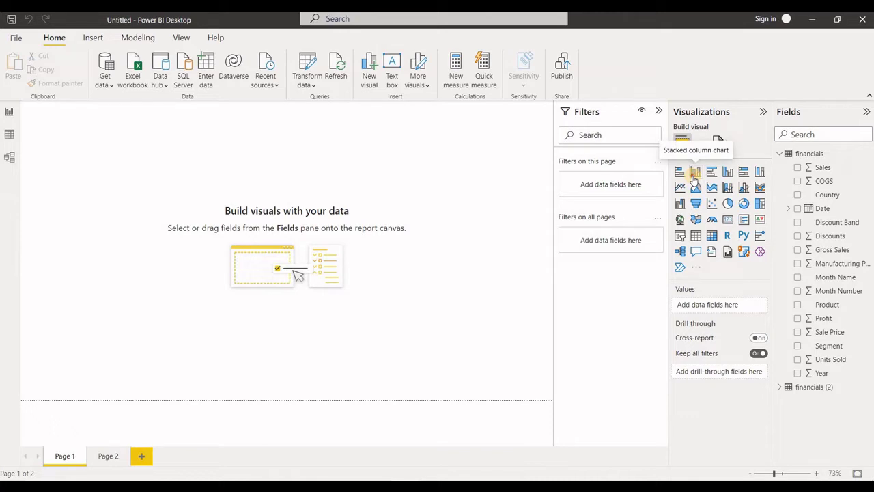
- Add a stacked column chart of Sum of Profit by Country across the page top
{"action": "left_click", "coordinate": [694, 172]}
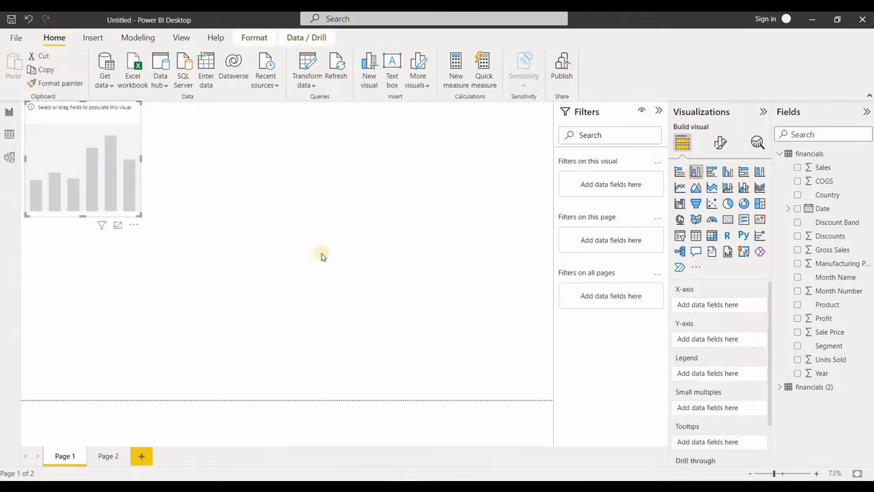
{"action": "left_click_drag", "start_coordinate": [830, 196], "coordinate": [78, 142]}
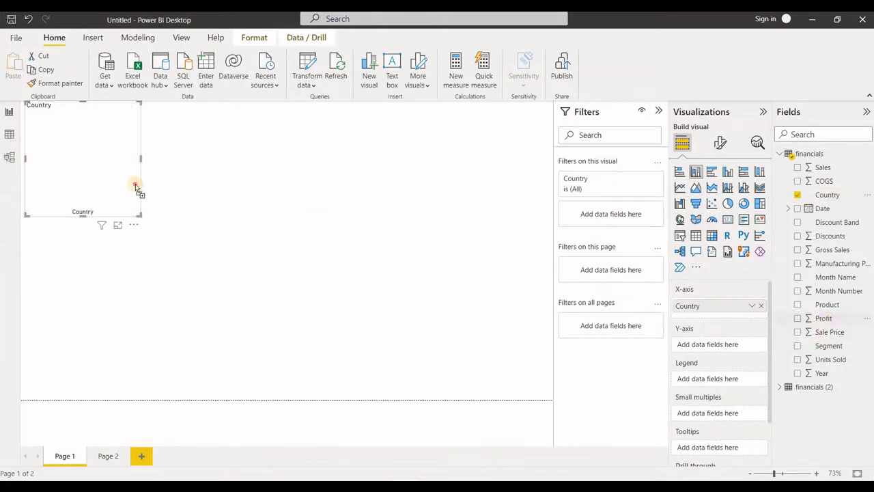
{"action": "left_click_drag", "start_coordinate": [136, 185], "coordinate": [88, 179]}
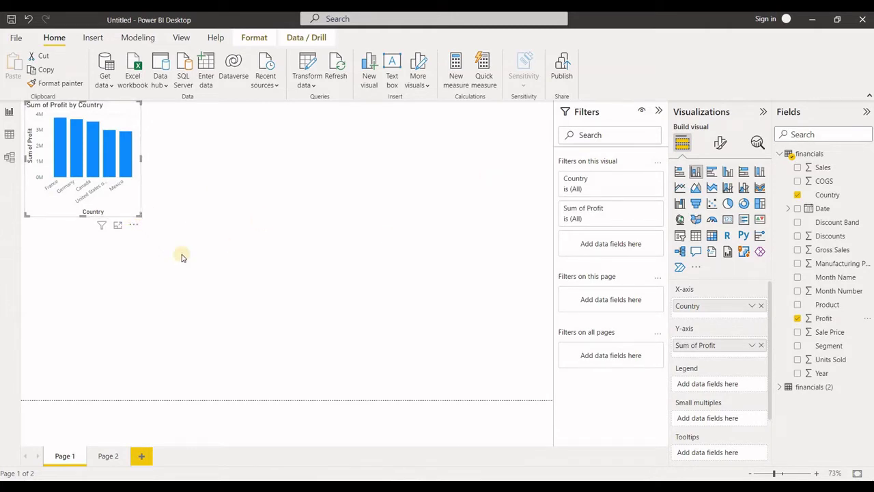
{"action": "left_click_drag", "start_coordinate": [138, 215], "coordinate": [491, 241]}
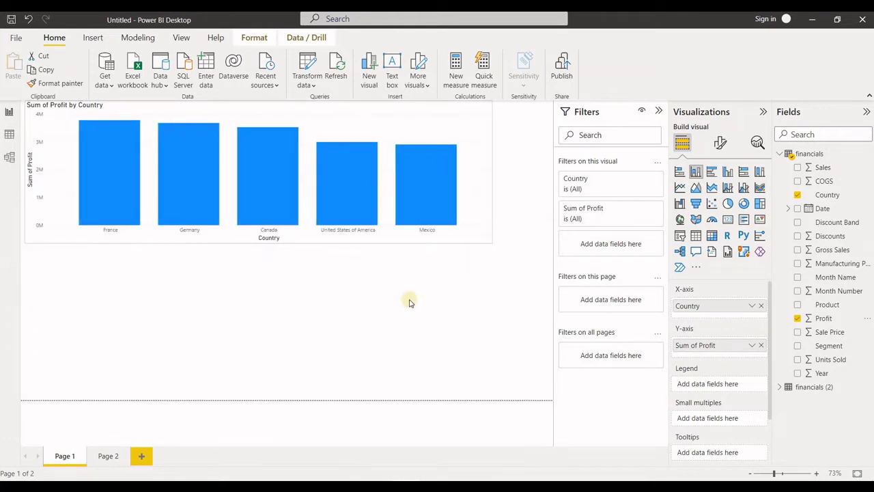
{"action": "left_click", "coordinate": [680, 189]}
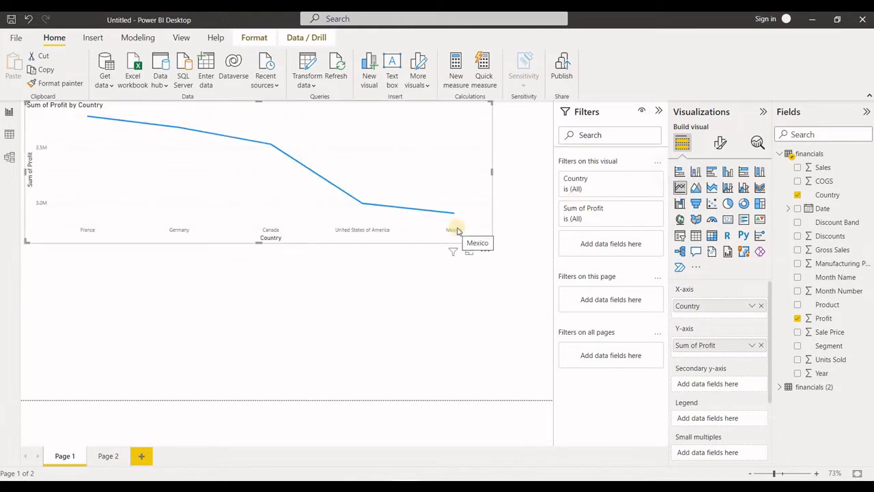
{"action": "left_click", "coordinate": [679, 189]}
{"action": "left_click", "coordinate": [443, 300]}
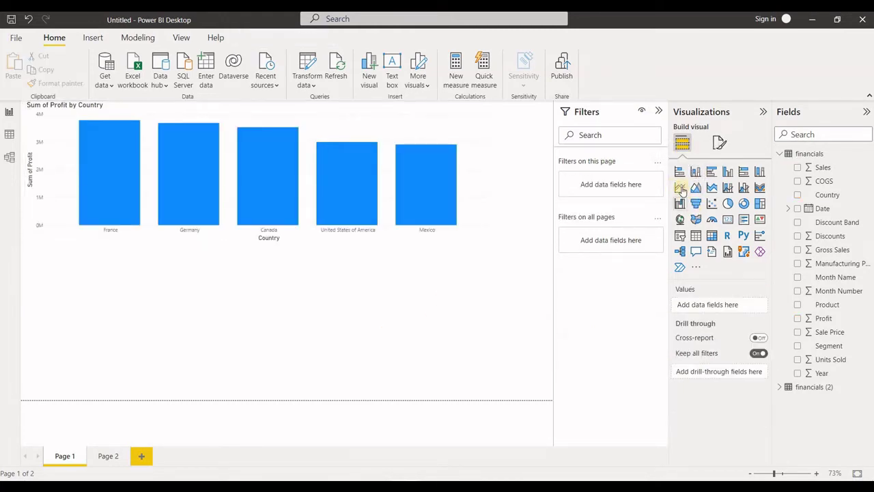
- Add a line chart of Sum of Profit by Country, then go to Page 2
{"action": "left_click", "coordinate": [680, 189]}
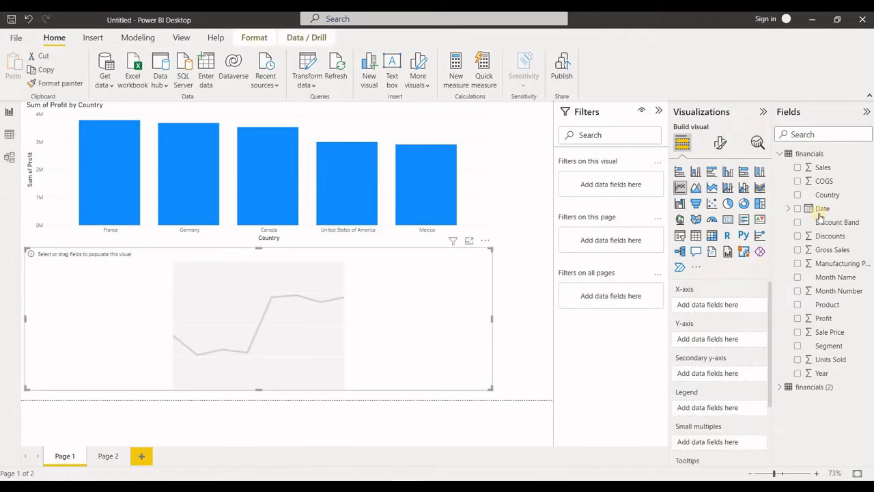
{"action": "left_click_drag", "start_coordinate": [834, 202], "coordinate": [339, 312]}
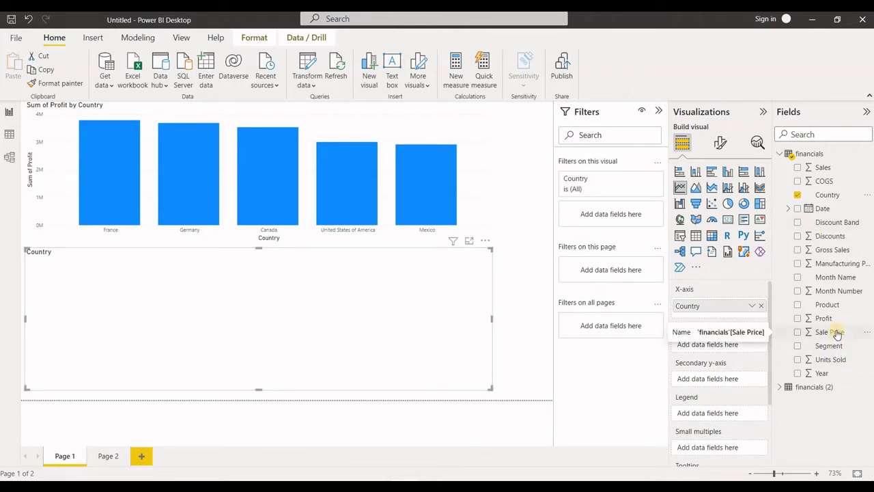
{"action": "left_click_drag", "start_coordinate": [823, 319], "coordinate": [335, 361]}
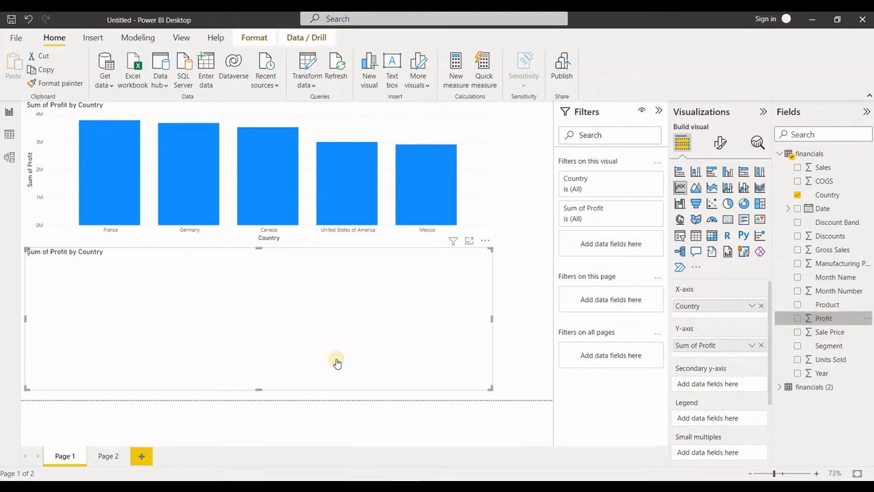
{"action": "left_click", "coordinate": [109, 456]}
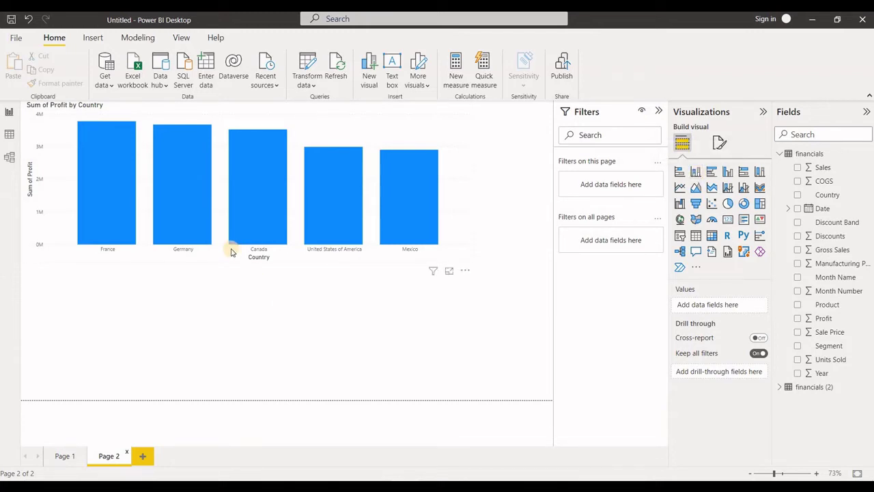
- On Page 1, add Country and Profit under 'Filters on this page'
{"action": "left_click", "coordinate": [63, 456]}
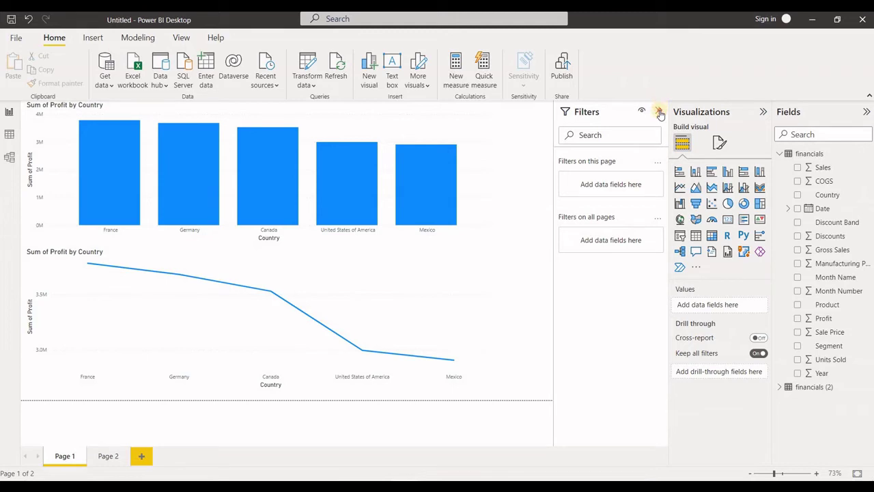
{"action": "left_click", "coordinate": [659, 112]}
{"action": "left_click", "coordinate": [660, 112]}
{"action": "left_click_drag", "start_coordinate": [836, 199], "coordinate": [624, 186]}
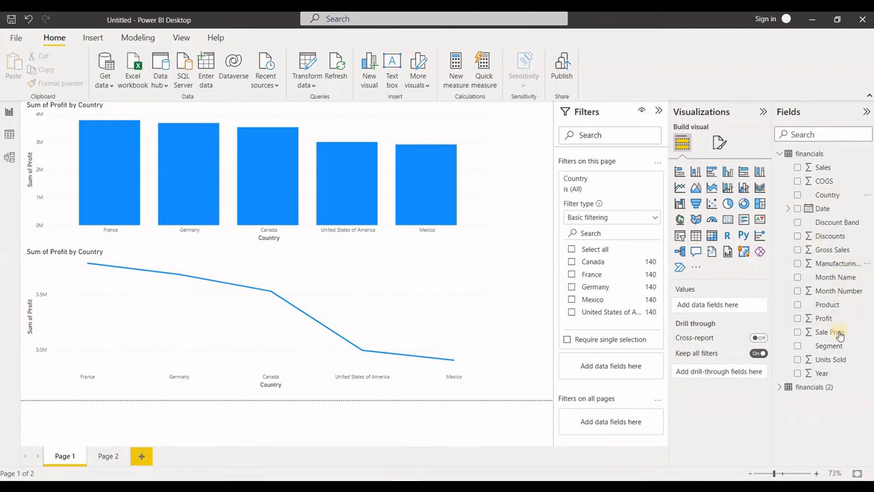
{"action": "left_click_drag", "start_coordinate": [778, 316], "coordinate": [642, 362]}
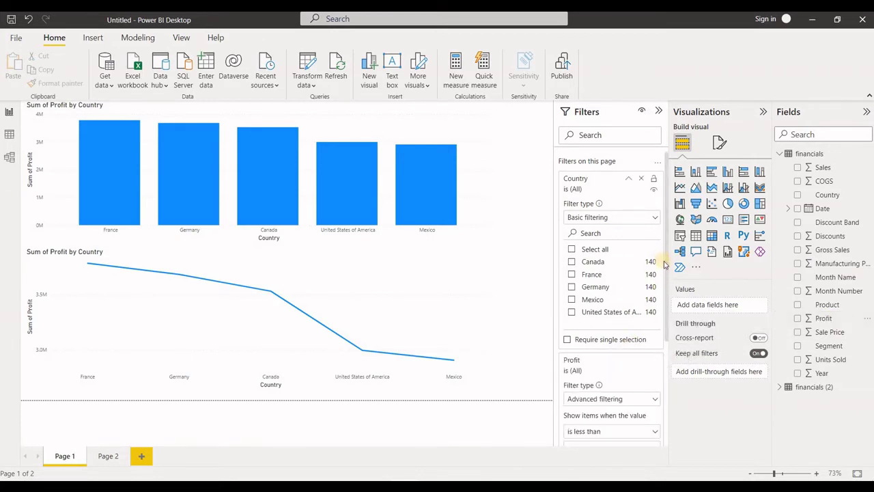
- Filter Page 1's charts to Canada and check that Page 2 is unaffected
{"action": "left_click", "coordinate": [667, 361]}
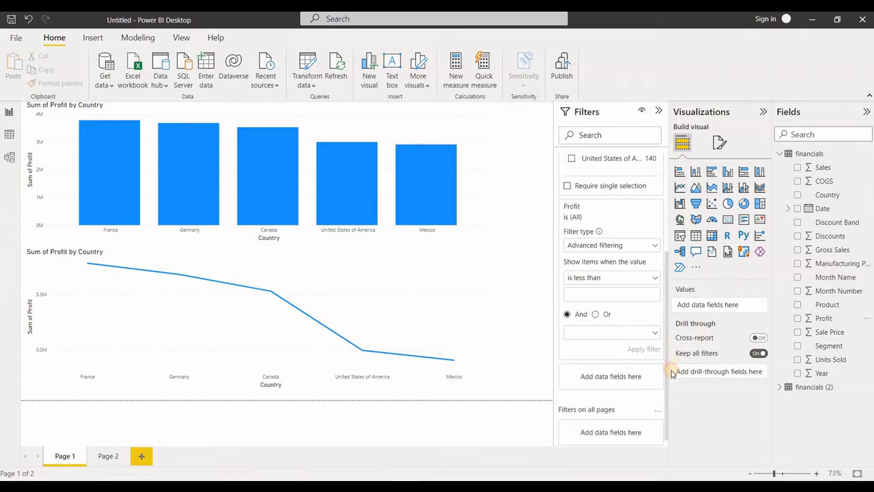
{"action": "left_click_drag", "start_coordinate": [671, 360], "coordinate": [673, 215]}
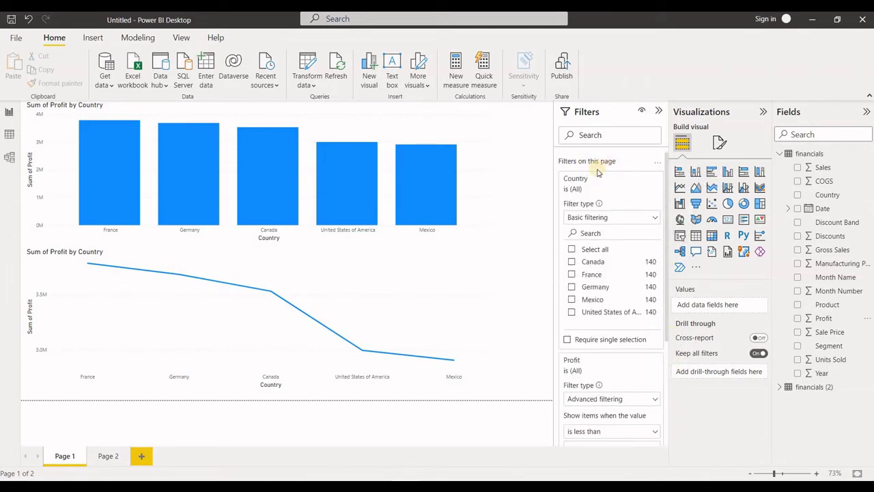
{"action": "left_click", "coordinate": [571, 263]}
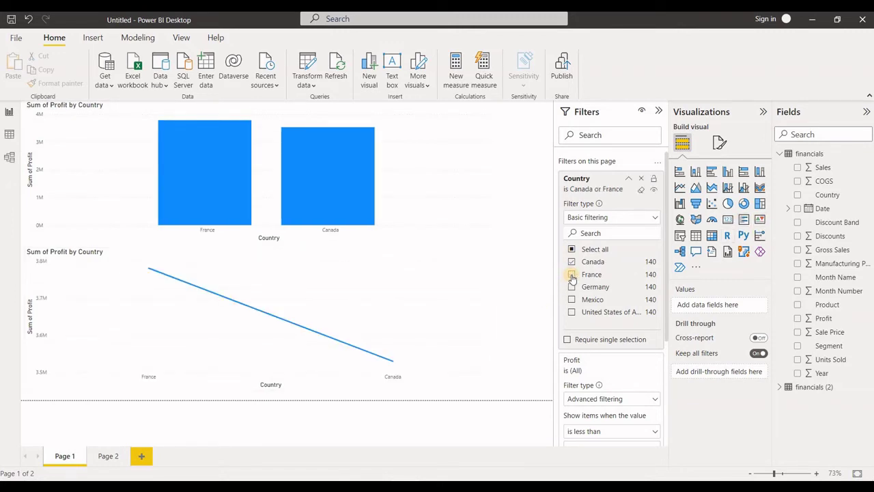
{"action": "left_click", "coordinate": [110, 455]}
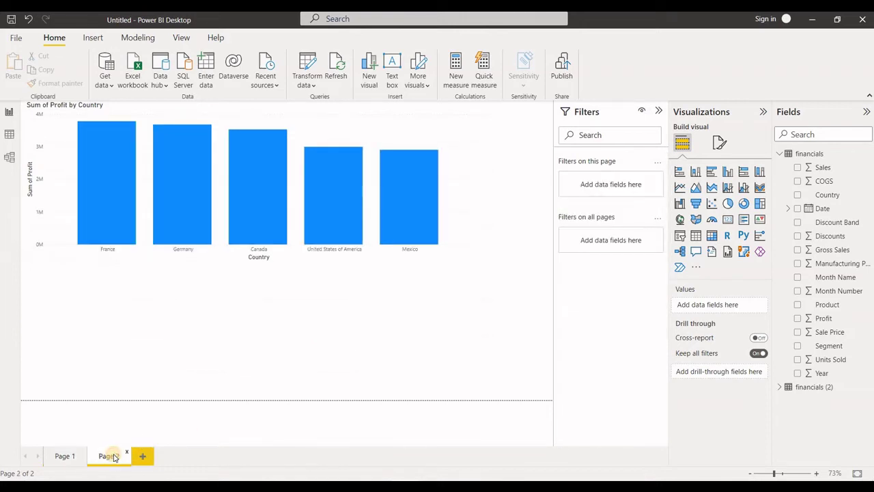
{"action": "left_click", "coordinate": [77, 457]}
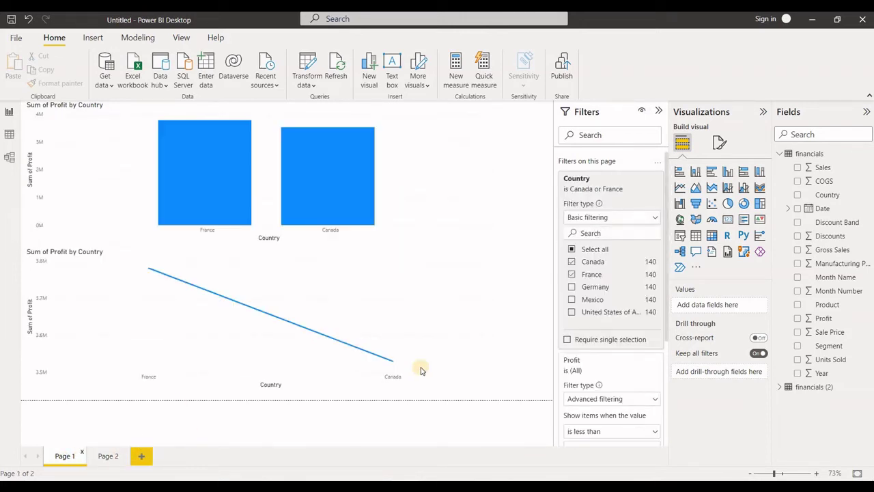
{"action": "mouse_move", "coordinate": [594, 183]}
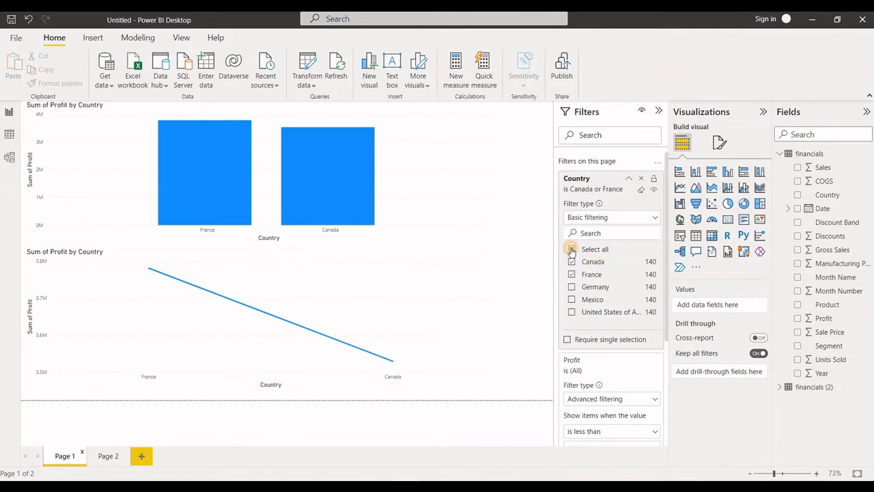
- Clear the Canada selection and delete the Country and Profit page filters
{"action": "left_click", "coordinate": [571, 249]}
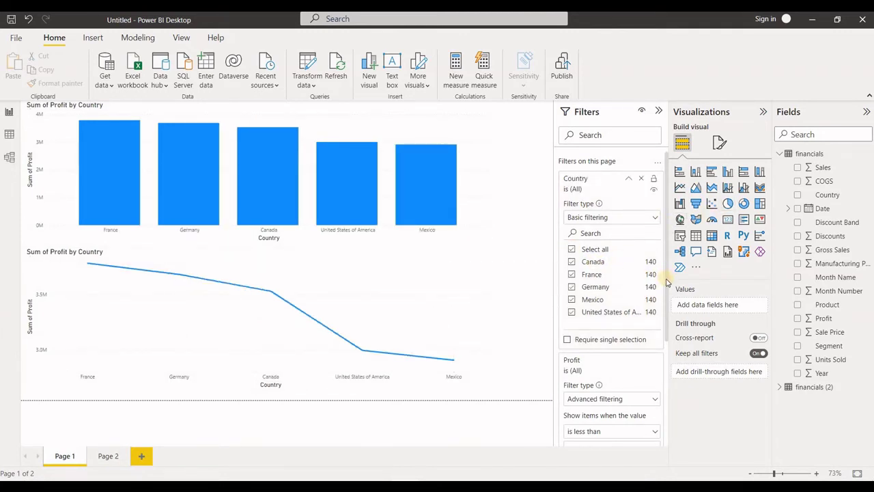
{"action": "left_click", "coordinate": [642, 180]}
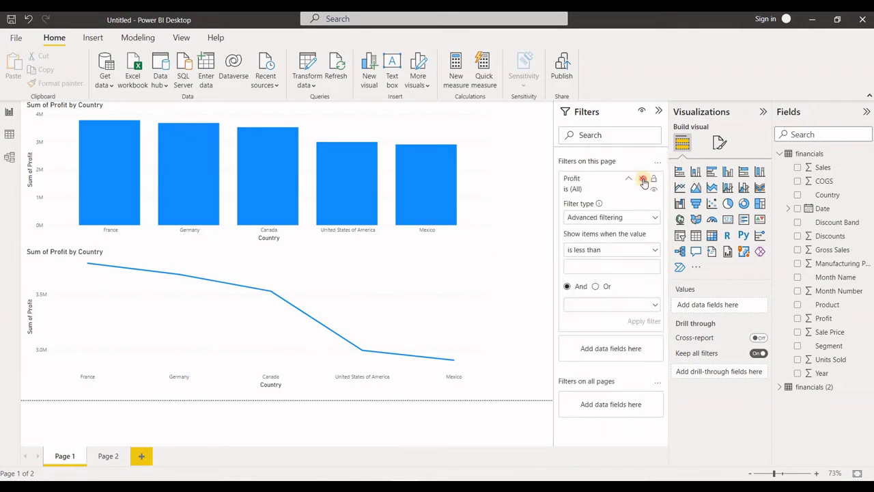
{"action": "left_click", "coordinate": [643, 180]}
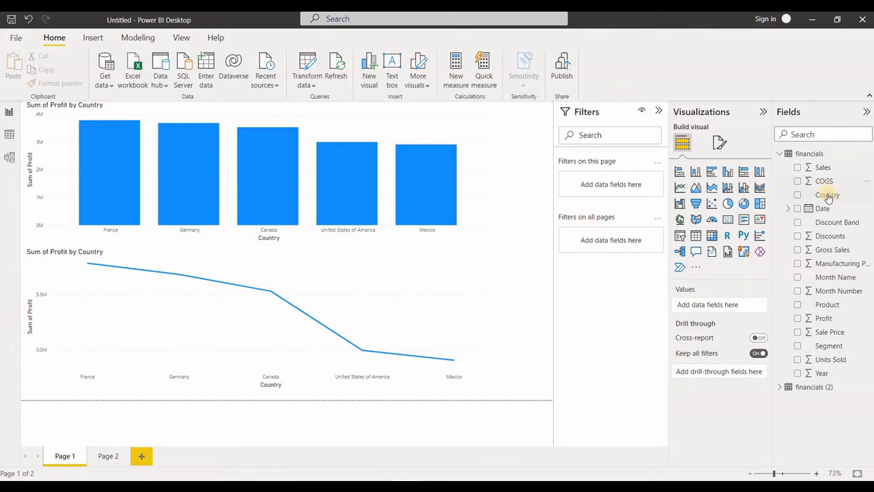
- Add Country and Profit as all-pages filters, keeping only Canada and France
{"action": "left_click_drag", "start_coordinate": [828, 197], "coordinate": [625, 243]}
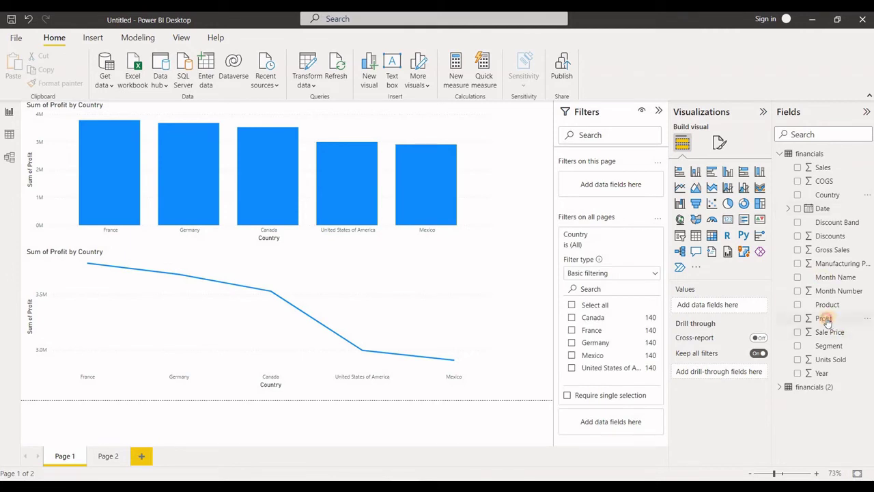
{"action": "mouse_move", "coordinate": [824, 318]}
{"action": "left_mouse_down"}
{"action": "mouse_move", "coordinate": [660, 423]}
{"action": "mouse_move", "coordinate": [638, 422]}
{"action": "left_mouse_up"}
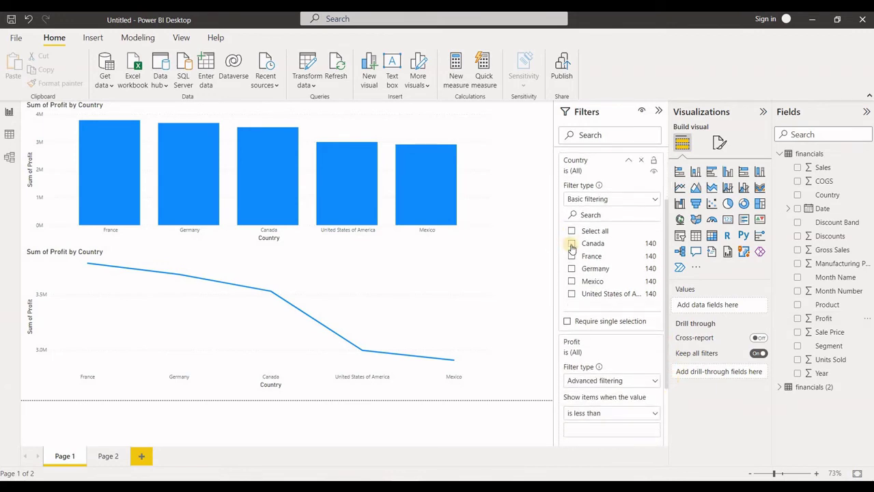
{"action": "left_click", "coordinate": [571, 244]}
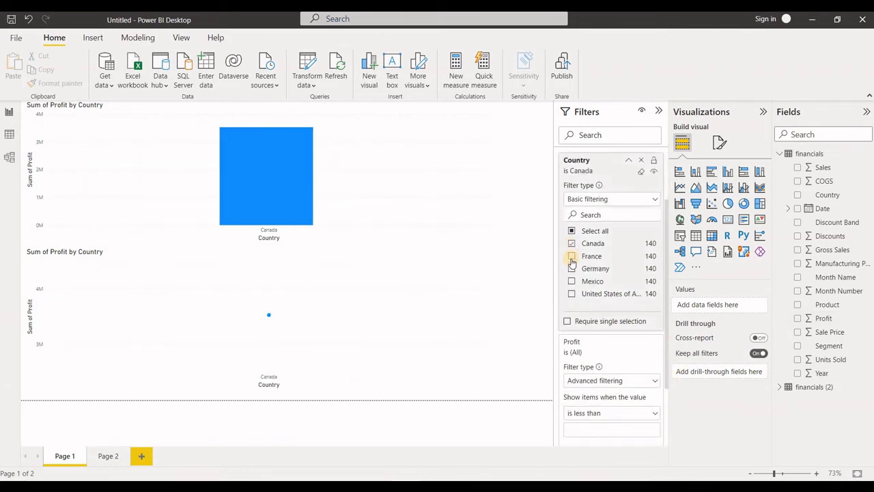
{"action": "left_click", "coordinate": [572, 257]}
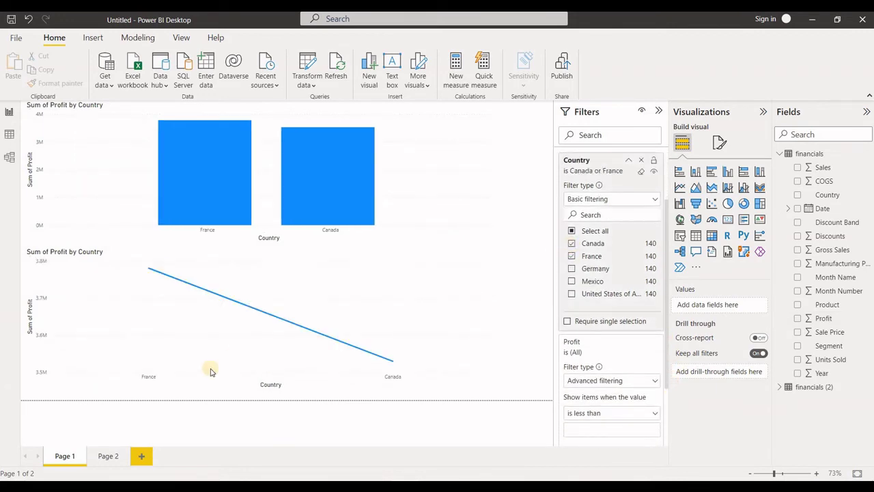
- Switch between Page 2 and Page 1 to confirm both show only Canada and France
{"action": "left_click", "coordinate": [102, 456]}
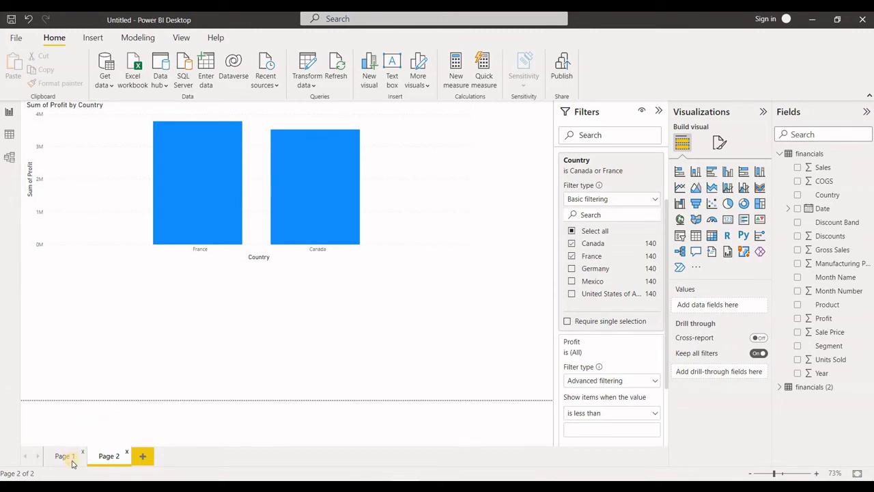
{"action": "left_click", "coordinate": [86, 463]}
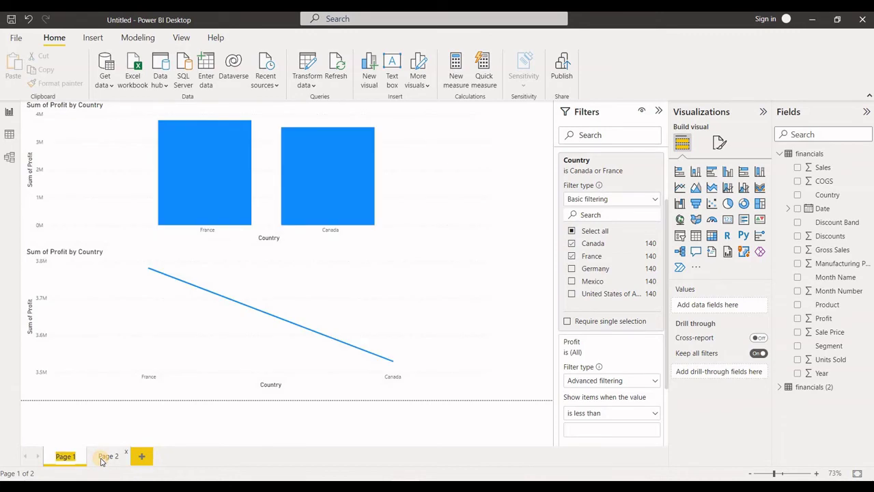
{"action": "left_click", "coordinate": [101, 461]}
{"action": "left_click", "coordinate": [75, 459]}
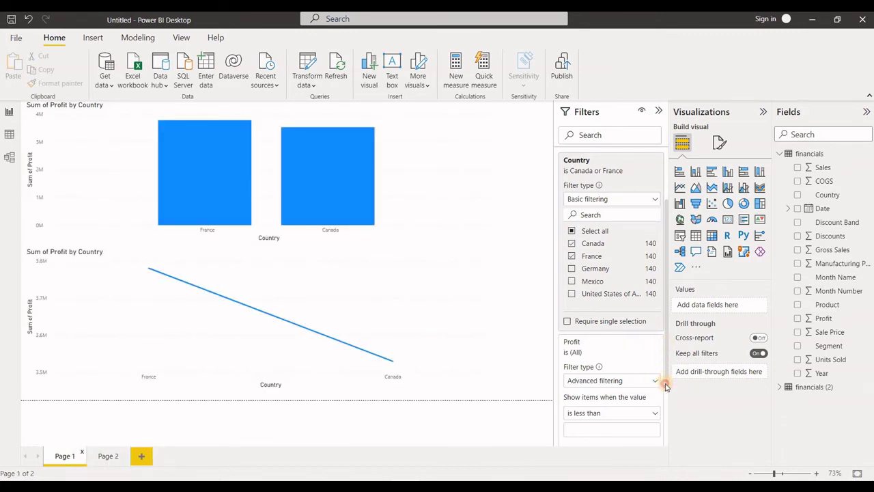
- Give Profit advanced filtering: greater than or equal to 100, less than or equal to 200
{"action": "scroll", "coordinate": [657, 348], "scroll_direction": "down", "scroll_amount": 1}
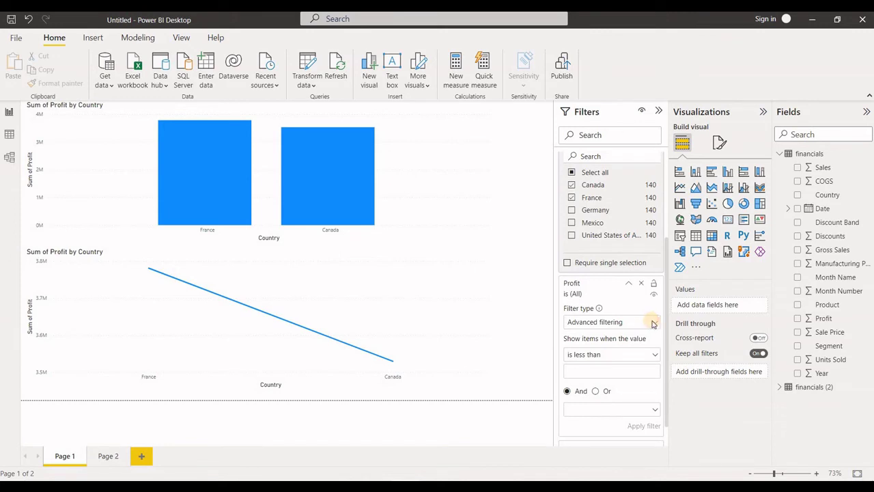
{"action": "left_click", "coordinate": [653, 324]}
{"action": "left_click", "coordinate": [653, 324]}
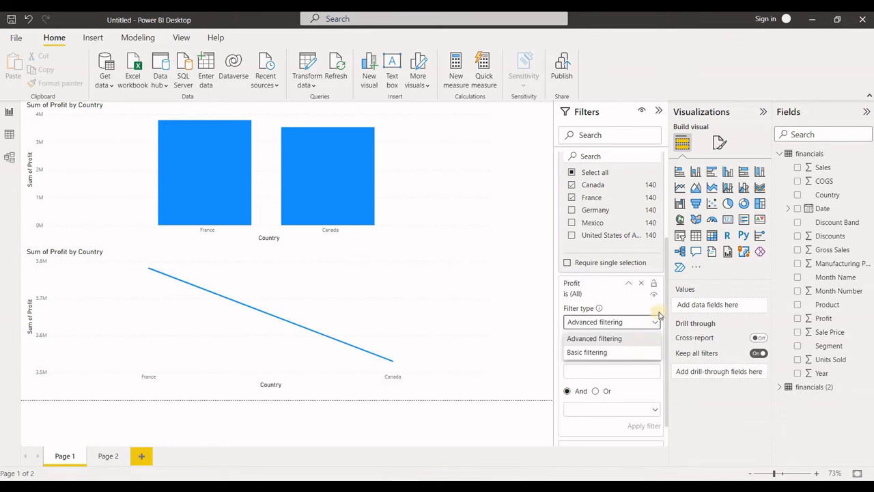
{"action": "left_click", "coordinate": [645, 338]}
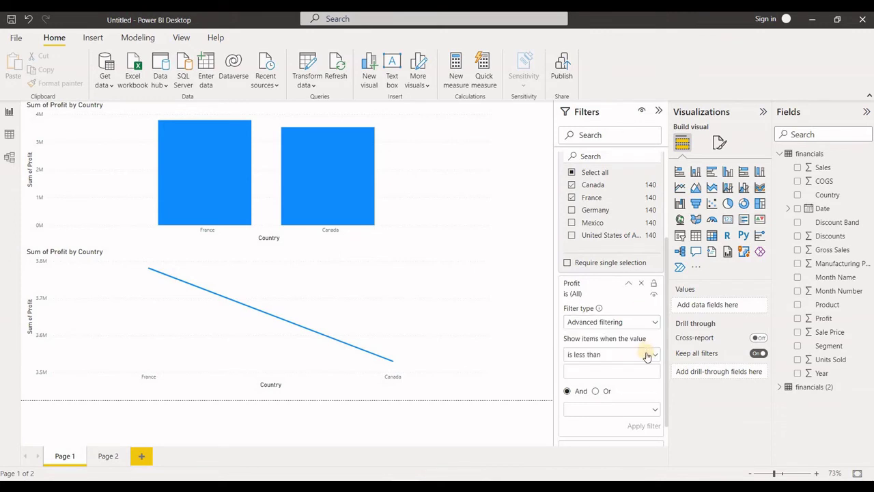
{"action": "left_click", "coordinate": [654, 355]}
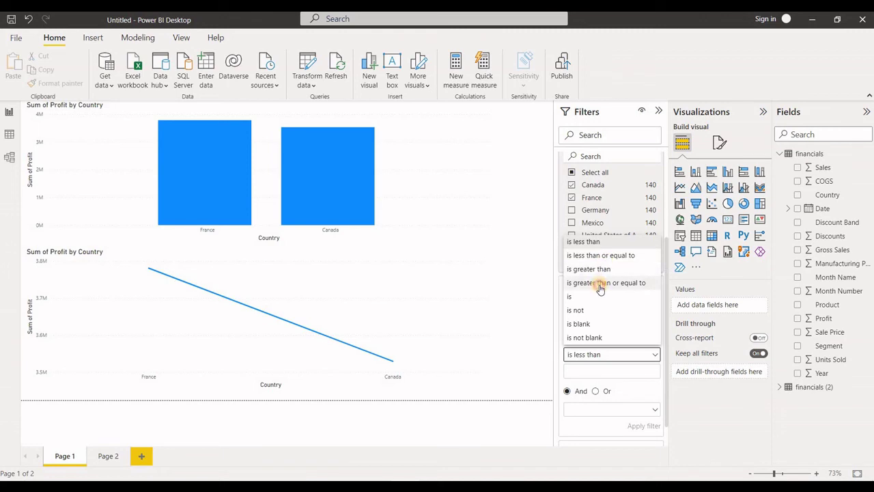
{"action": "left_click", "coordinate": [599, 285]}
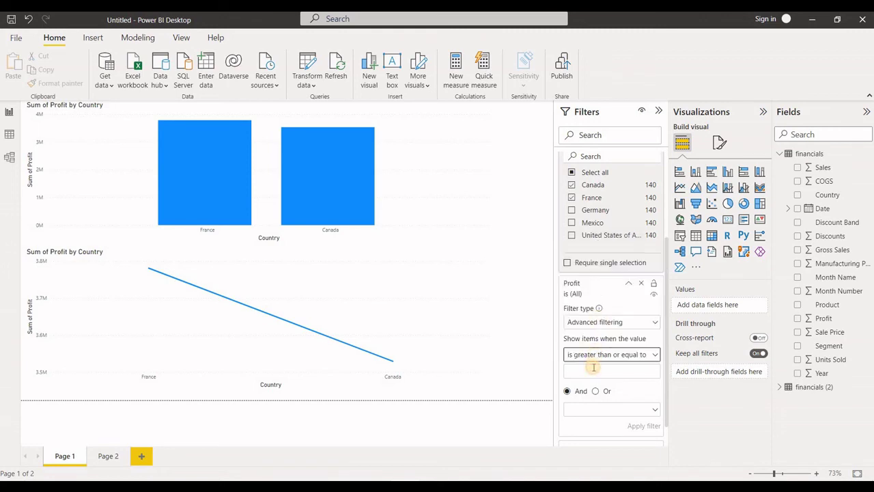
{"action": "left_click", "coordinate": [593, 369]}
{"action": "type", "text": "100"}
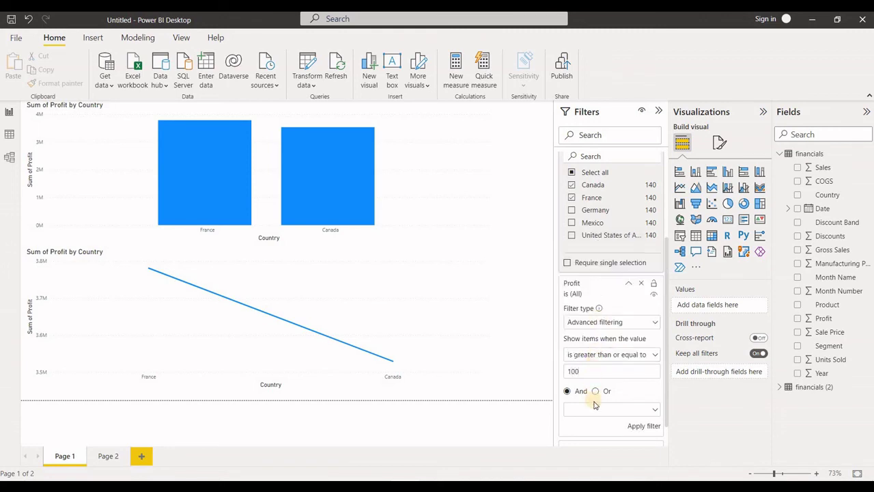
{"action": "left_click", "coordinate": [598, 411]}
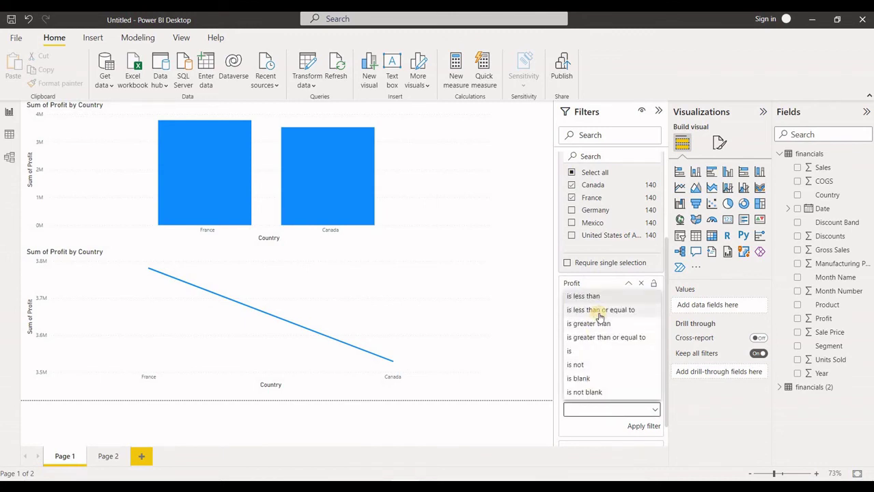
{"action": "left_click", "coordinate": [600, 311]}
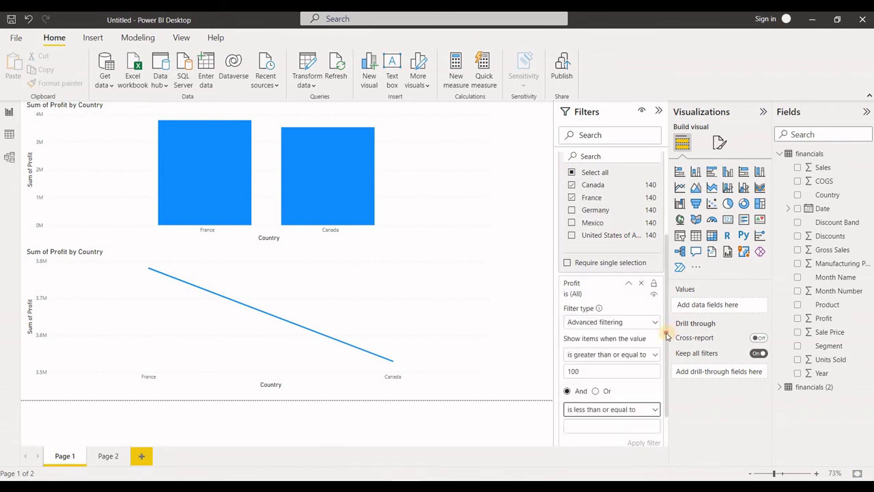
- Enter the upper Profit threshold and remove the report-wide Country filter
{"action": "scroll", "coordinate": [664, 365], "scroll_direction": "down", "scroll_amount": 1}
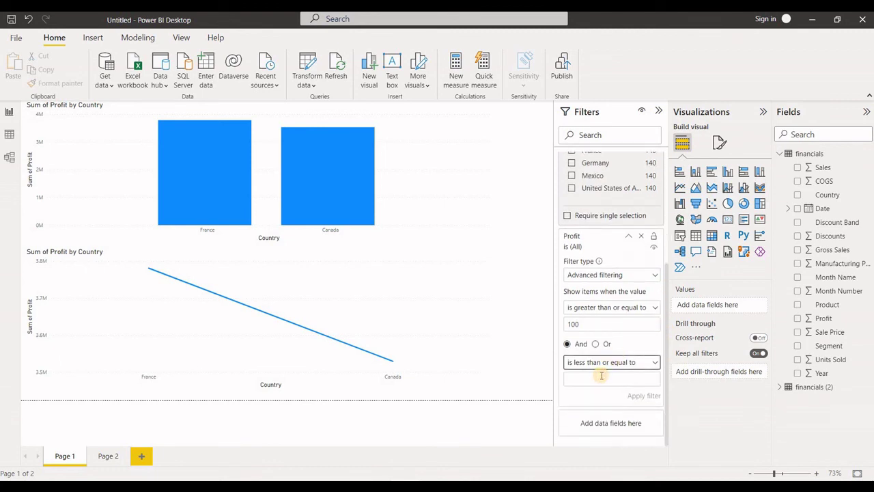
{"action": "left_click", "coordinate": [602, 376]}
{"action": "type", "text": "00"}
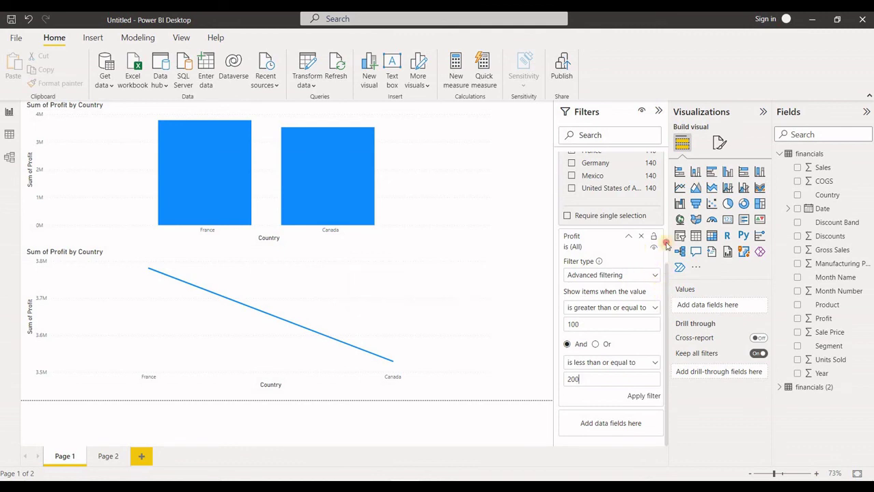
{"action": "scroll", "coordinate": [661, 235], "scroll_direction": "up", "scroll_amount": 3}
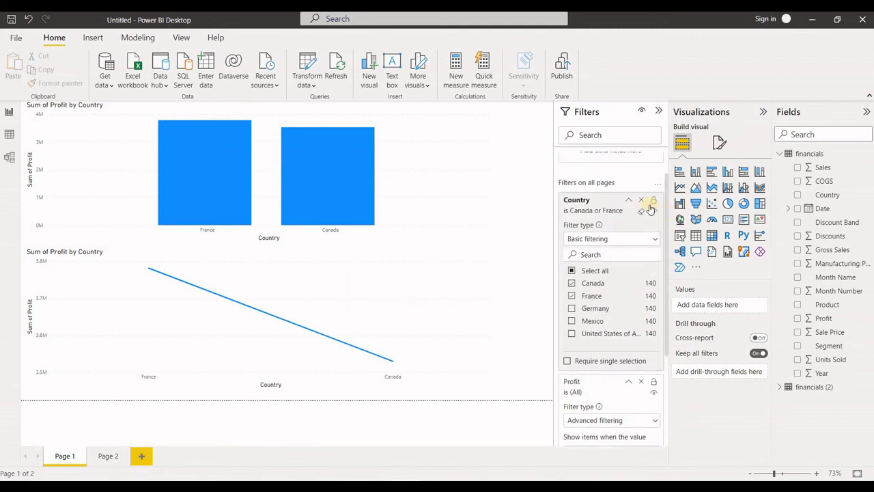
{"action": "left_click", "coordinate": [643, 200]}
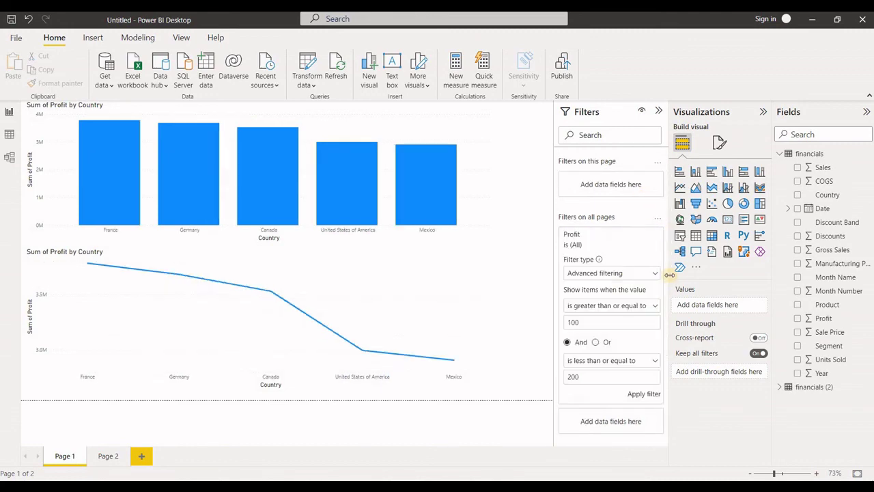